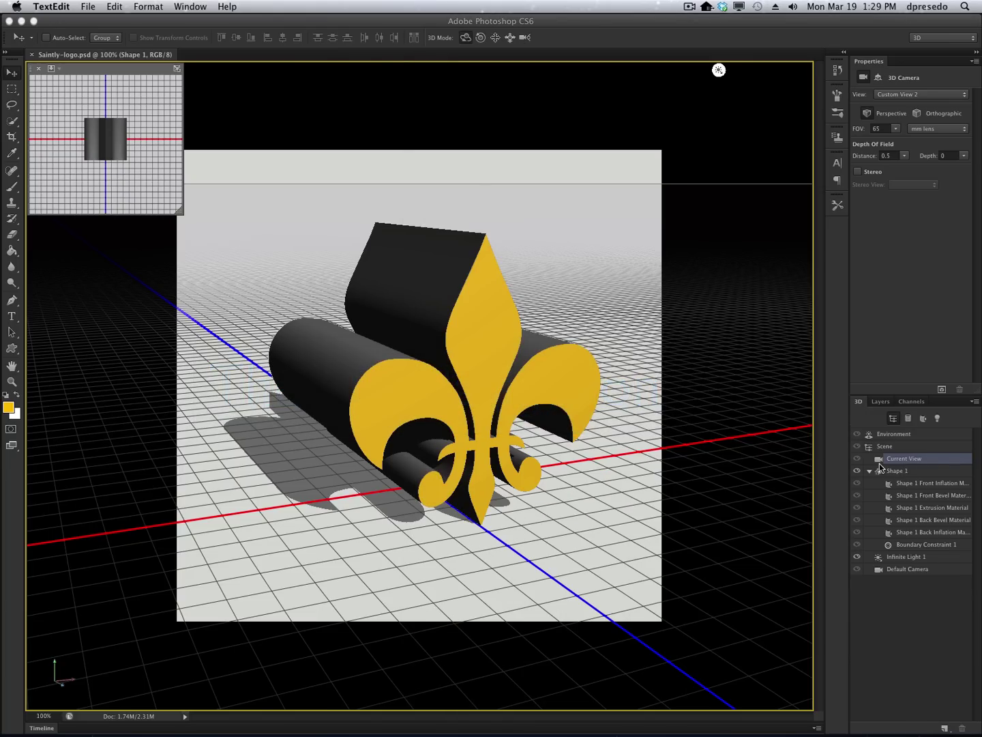
Step: Orbit the scene camera to swing around to the fleur-de-lis logo's other side
left_click(722, 252)
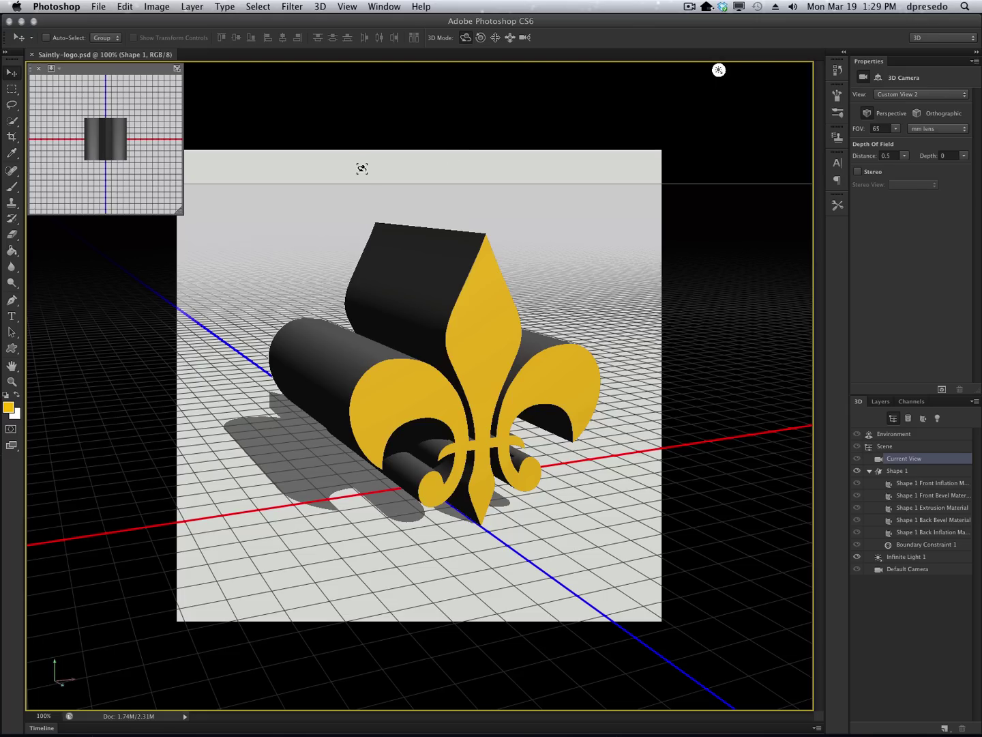
mouse_move(362, 169)
left_mouse_down()
mouse_move(264, 184)
mouse_move(480, 159)
mouse_move(270, 179)
left_mouse_up()
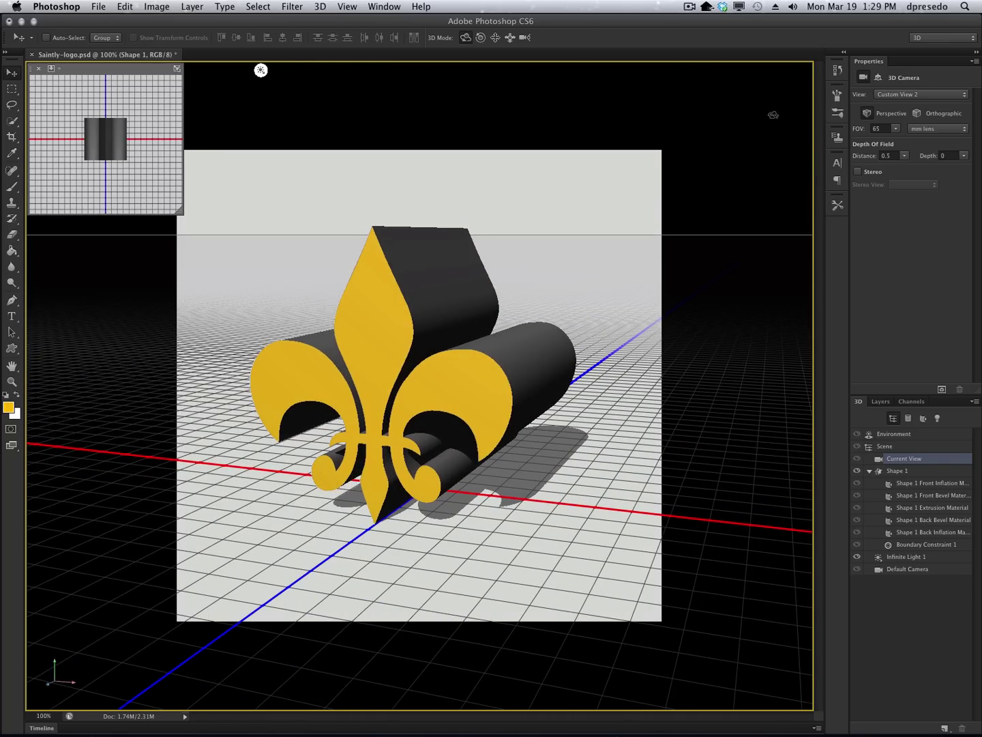
Step: Show the Environment settings for ambient light, shadows and ground plane
left_click(747, 112)
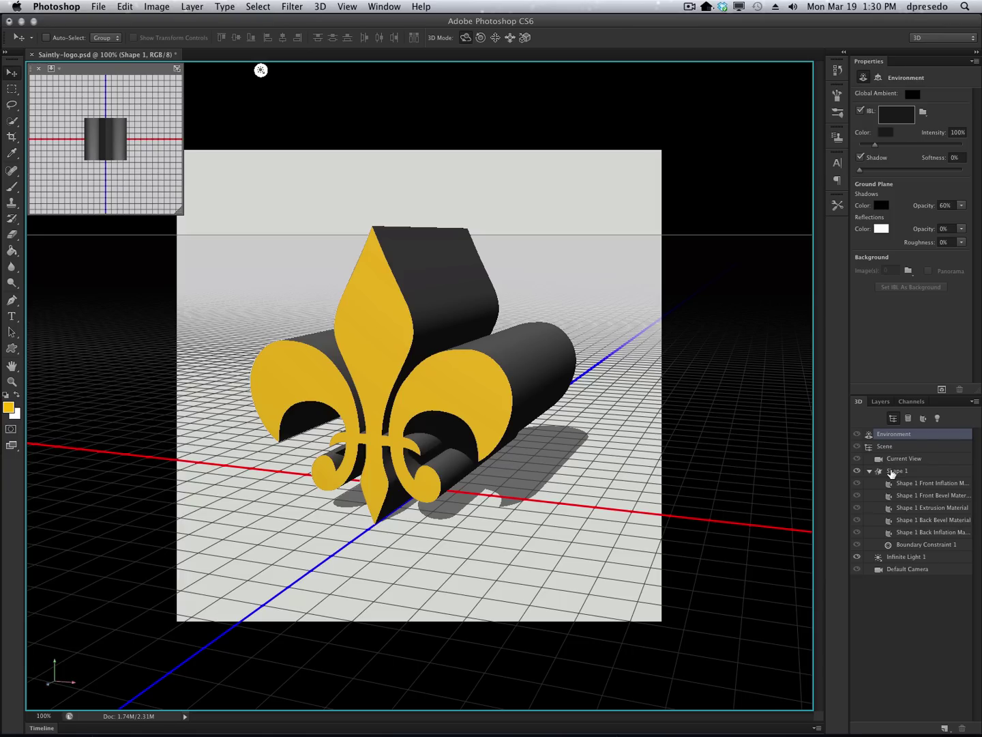
Step: Select Shape 1 and move it right along X and deeper along Z
left_click(892, 472)
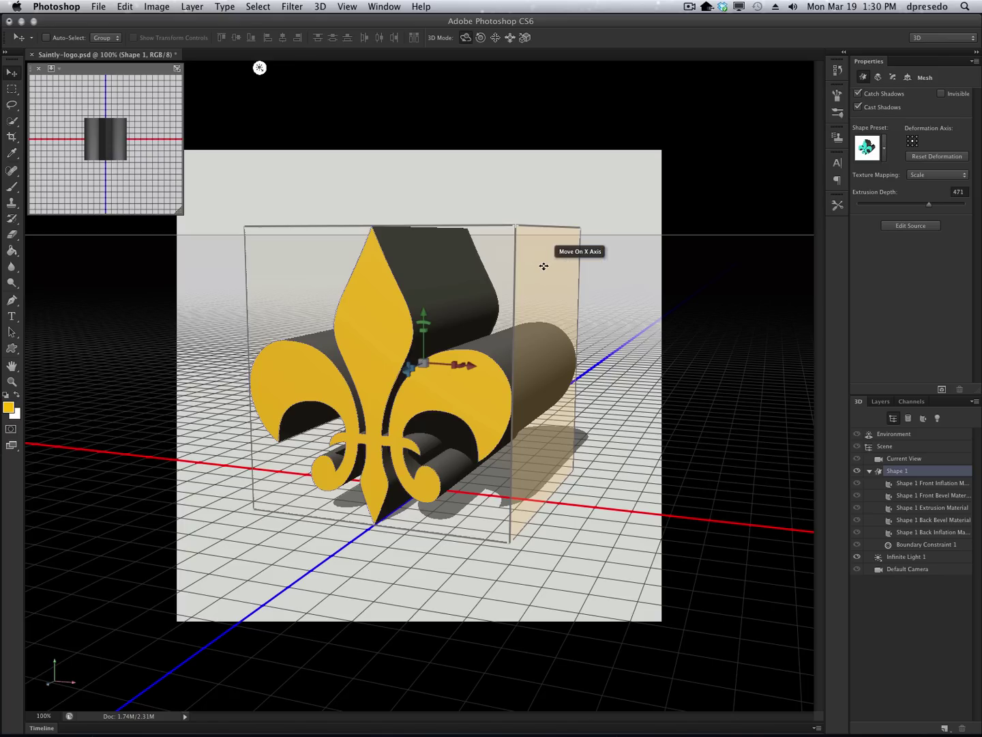
mouse_move(538, 268)
left_mouse_down()
mouse_move(423, 284)
mouse_move(599, 288)
left_mouse_up()
left_click_drag(513, 296, 509, 259)
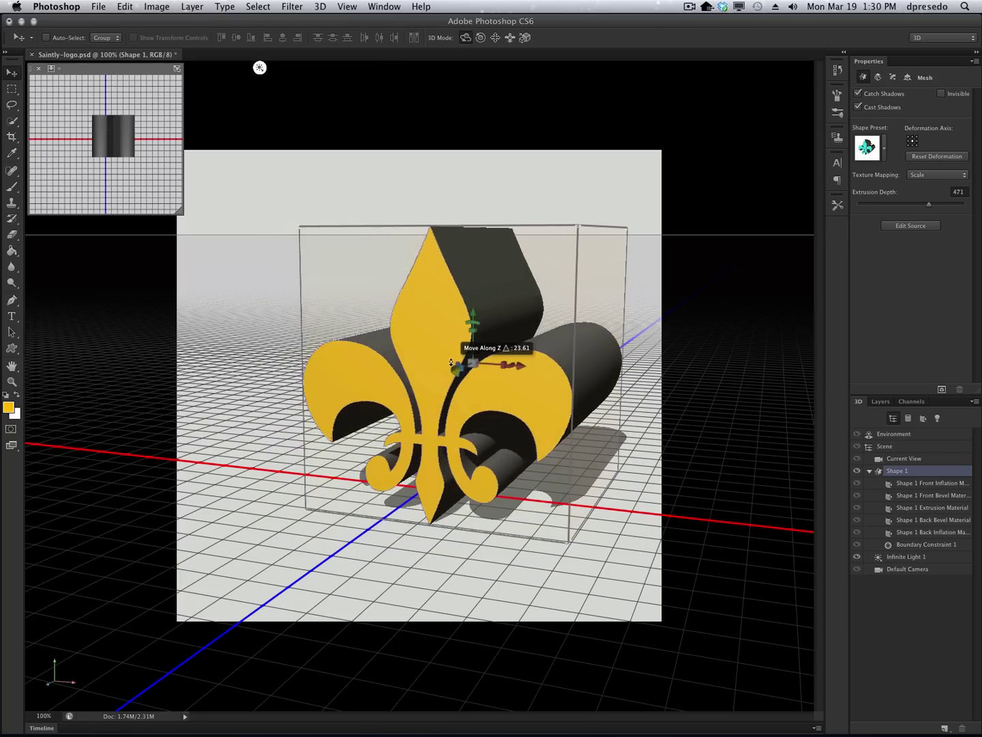
Step: Finish the Z move, then tilt the logo on X and turn it on Y
left_click_drag(436, 386, 457, 364)
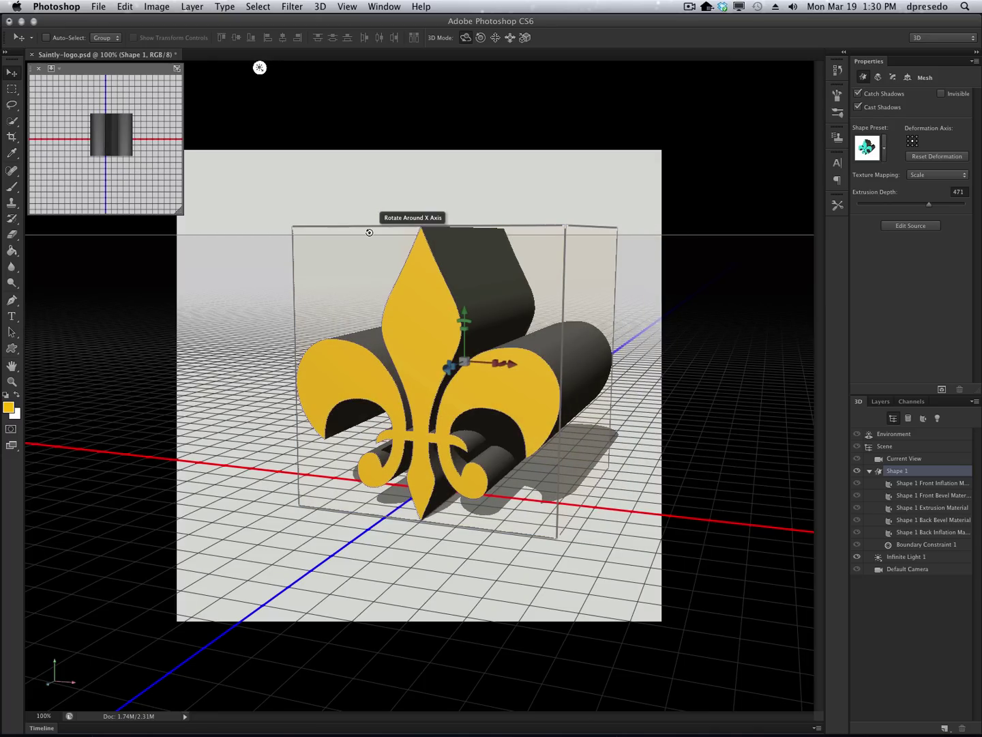
mouse_move(369, 232)
left_mouse_down()
mouse_move(370, 210)
mouse_move(369, 253)
left_mouse_up()
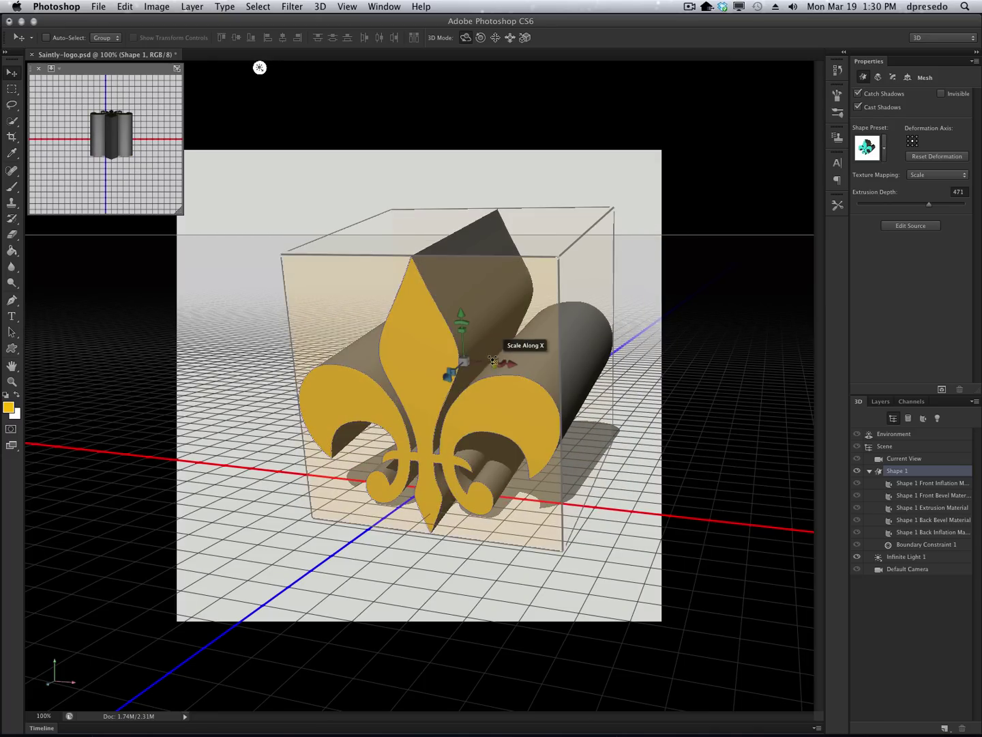
left_click_drag(499, 362, 363, 375)
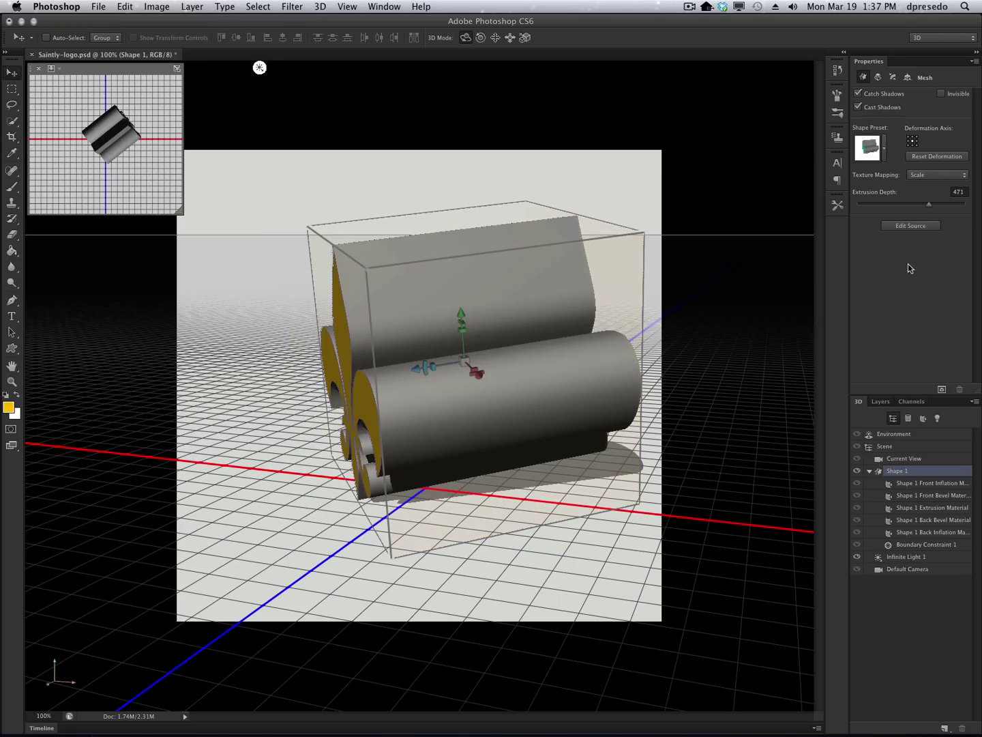
Step: Show the shape's Coordinates values and select the X Scale field
left_click(907, 77)
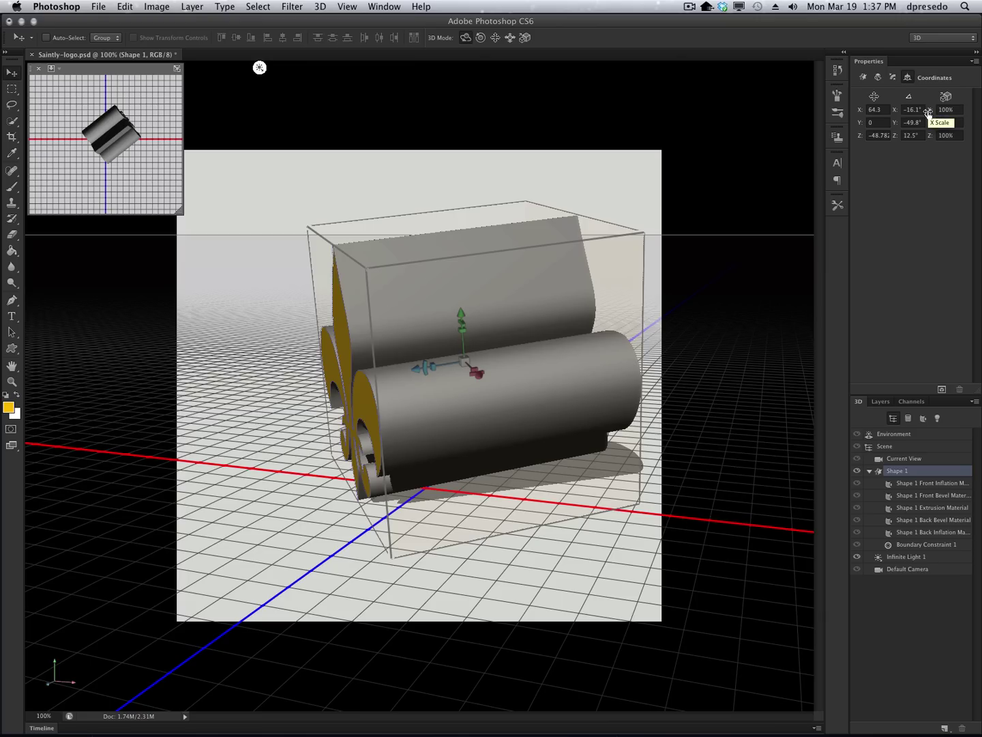
left_click(944, 110)
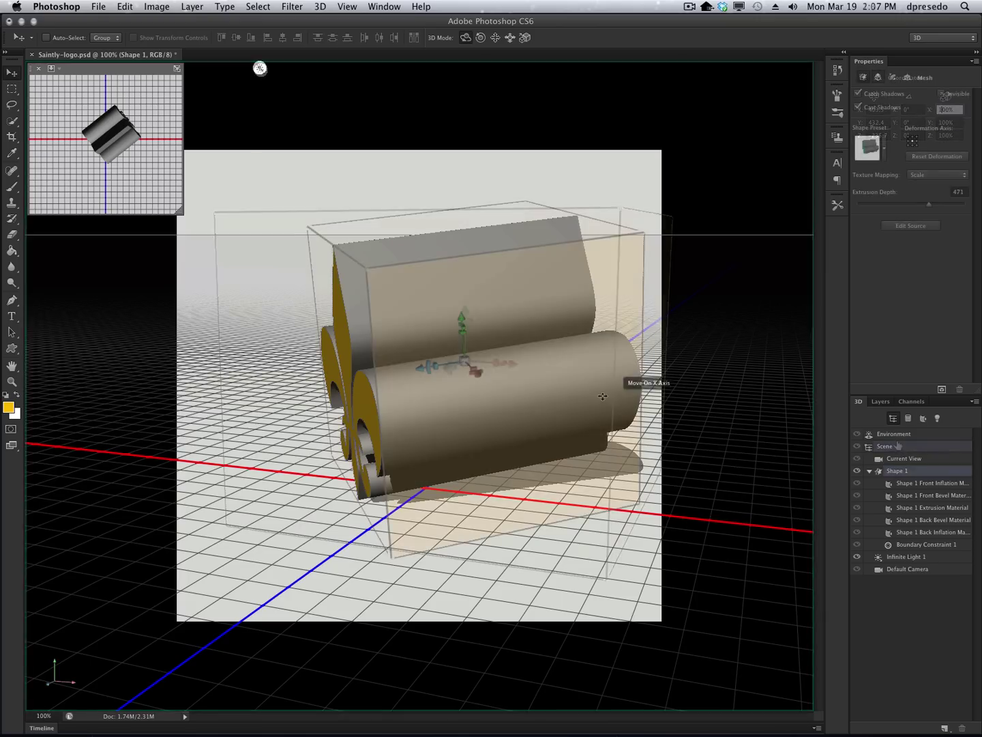
Step: Rotate the fleur-de-lis on its Y axis until the gold face points forward
mouse_move(384, 392)
left_mouse_down()
mouse_move(503, 387)
mouse_move(452, 368)
left_mouse_up()
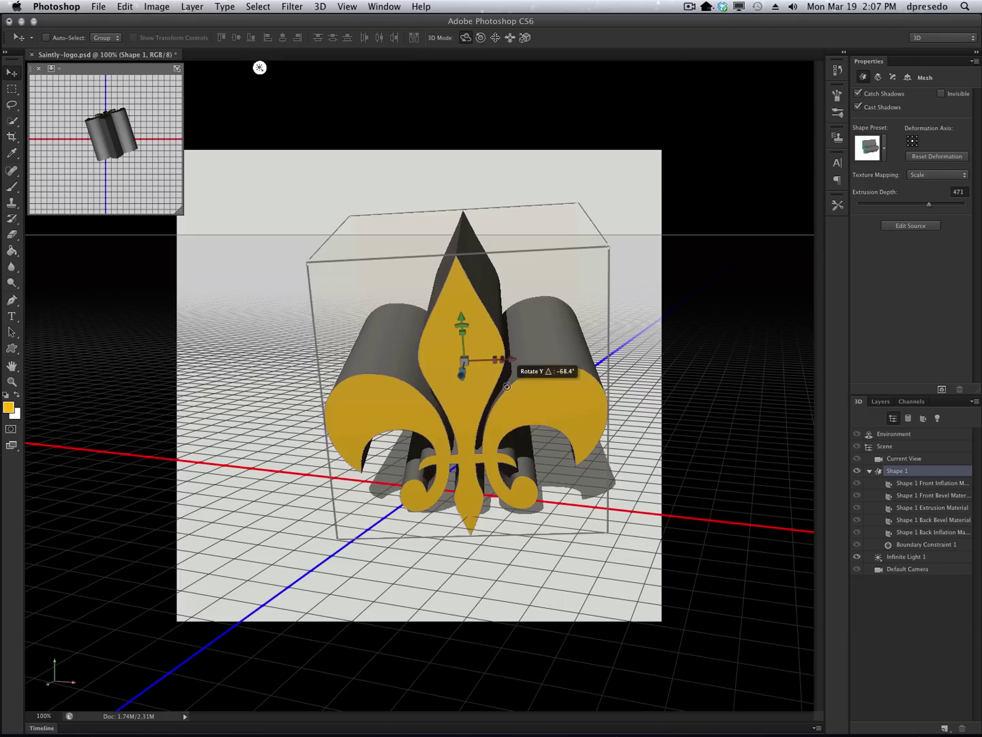